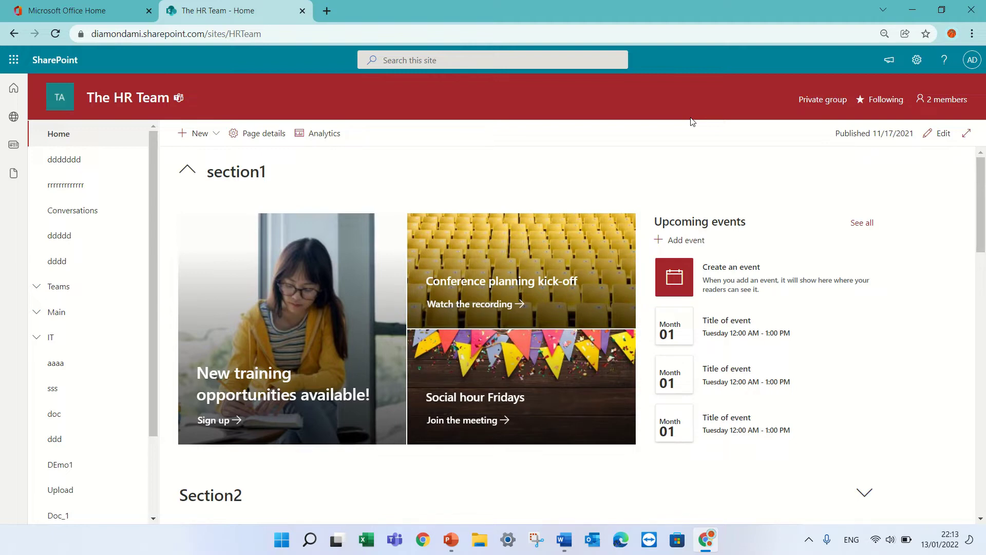
- Create a blank list named demo11 and open it
{"action": "left_click", "coordinate": [200, 133]}
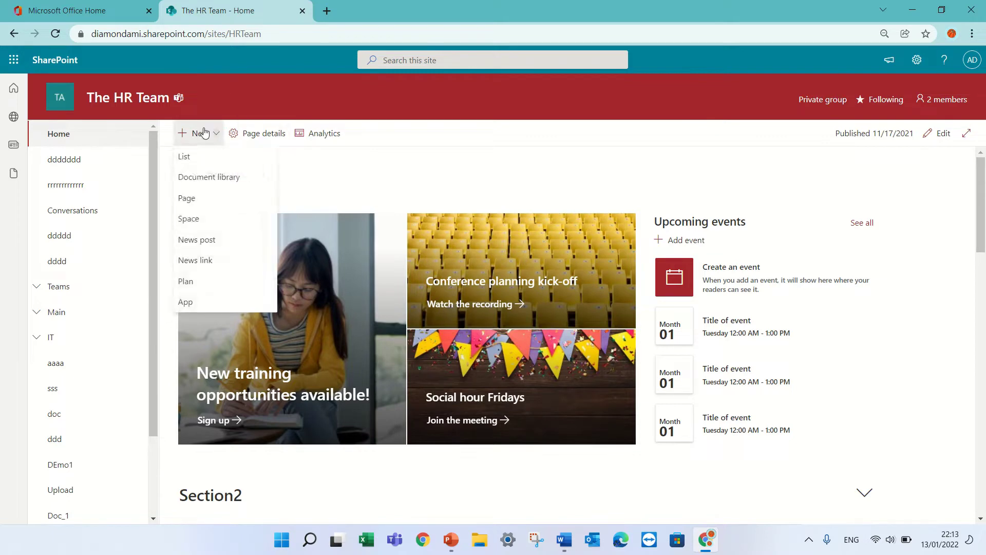
{"action": "left_click", "coordinate": [230, 157]}
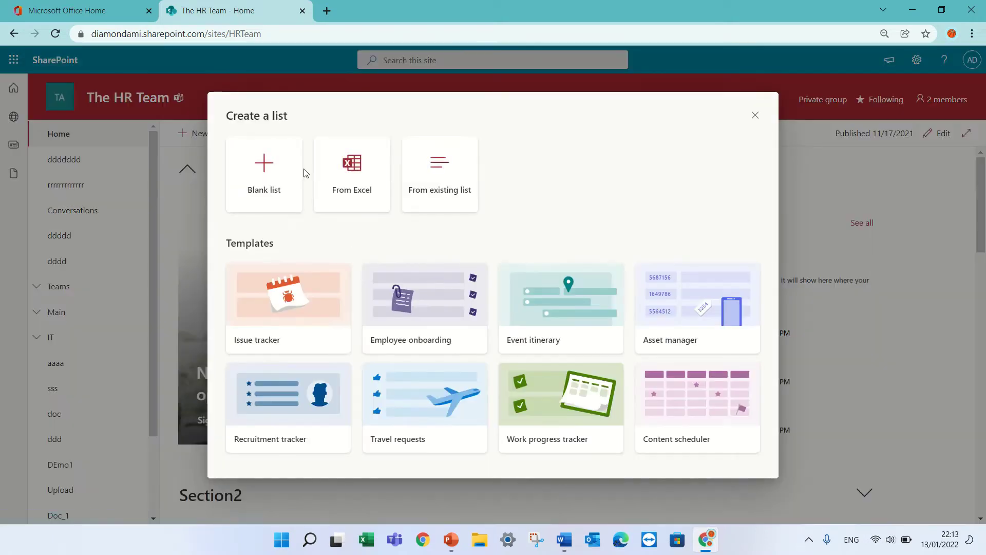
{"action": "type", "text": "demo11"}
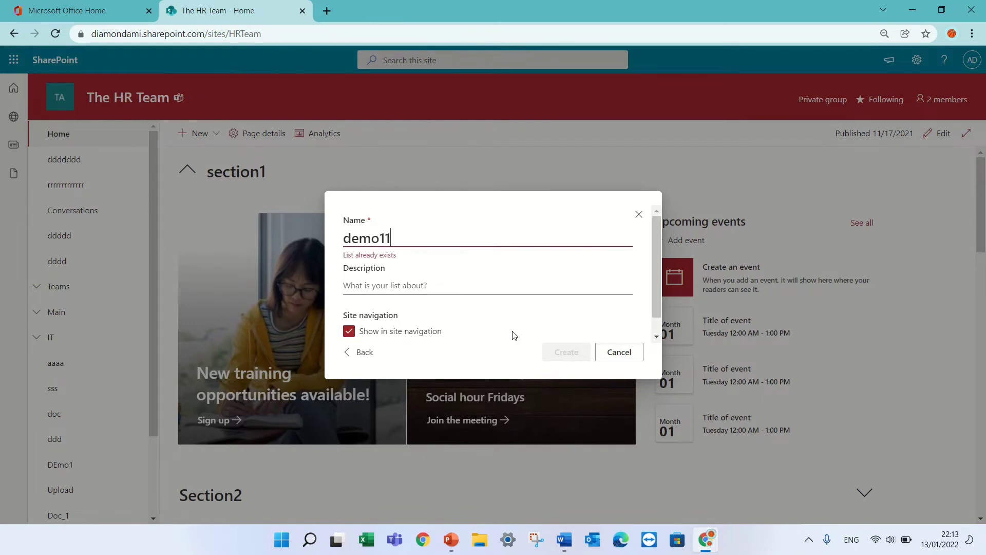
{"action": "left_click", "coordinate": [574, 359]}
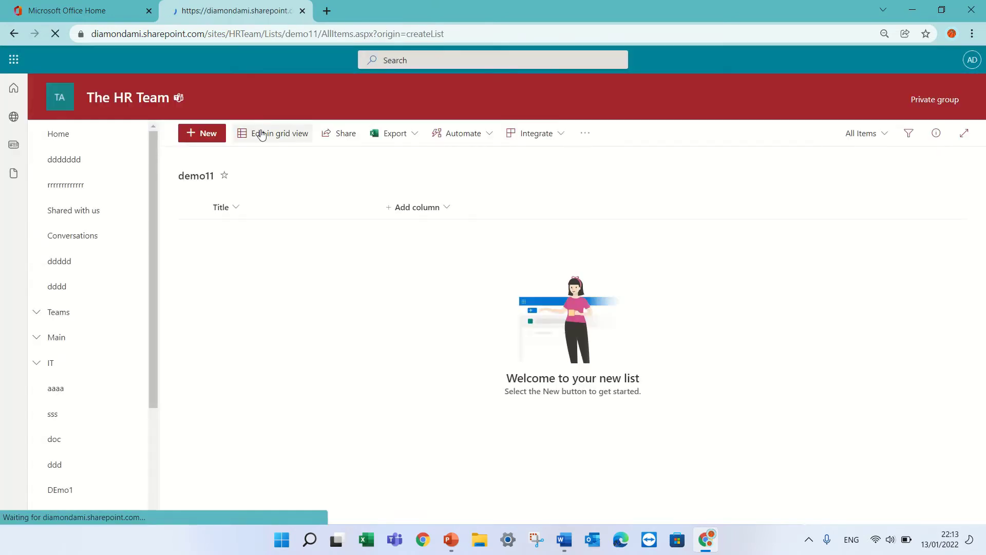
- Add a single line of text column named status to demo11
{"action": "left_click", "coordinate": [434, 207]}
{"action": "left_click", "coordinate": [434, 233]}
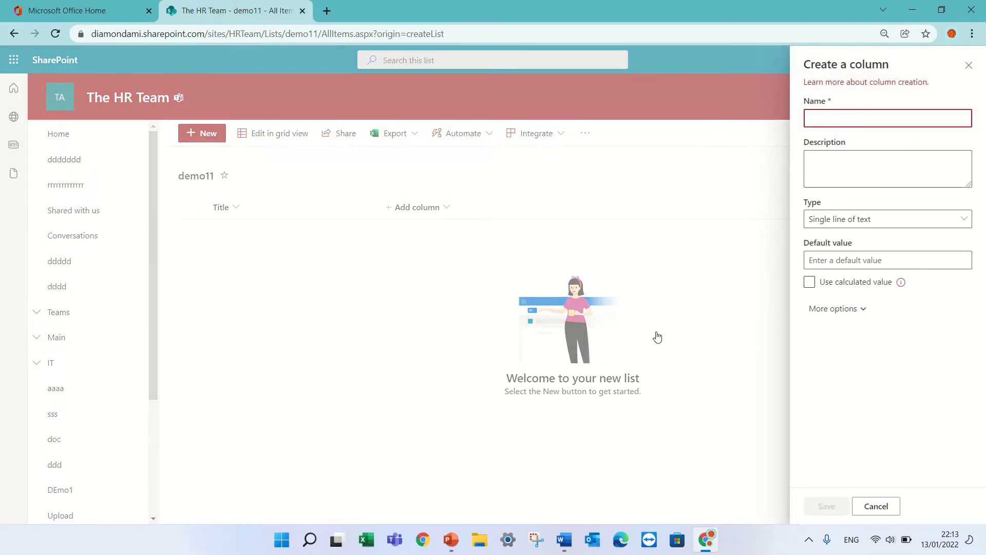
{"action": "type", "text": "status"}
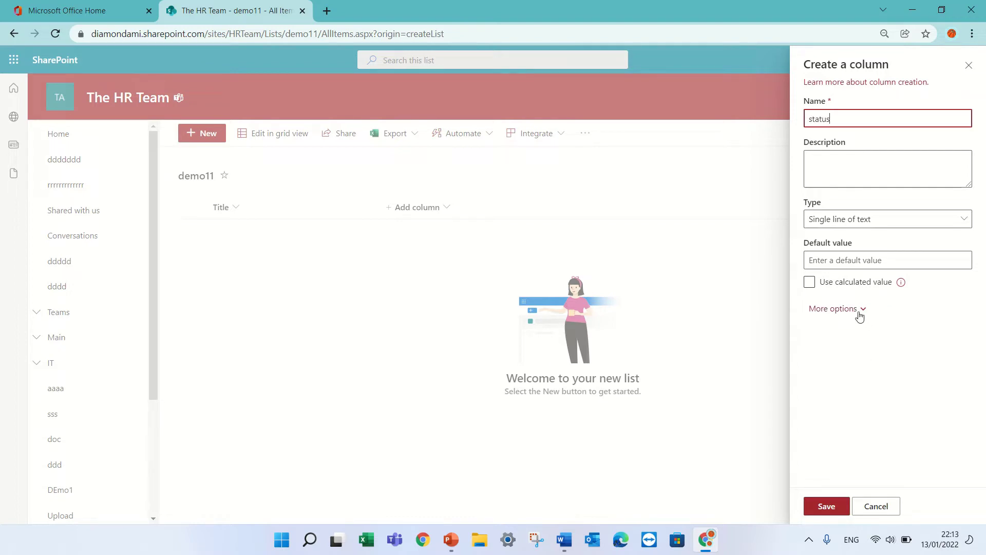
{"action": "left_click", "coordinate": [860, 314]}
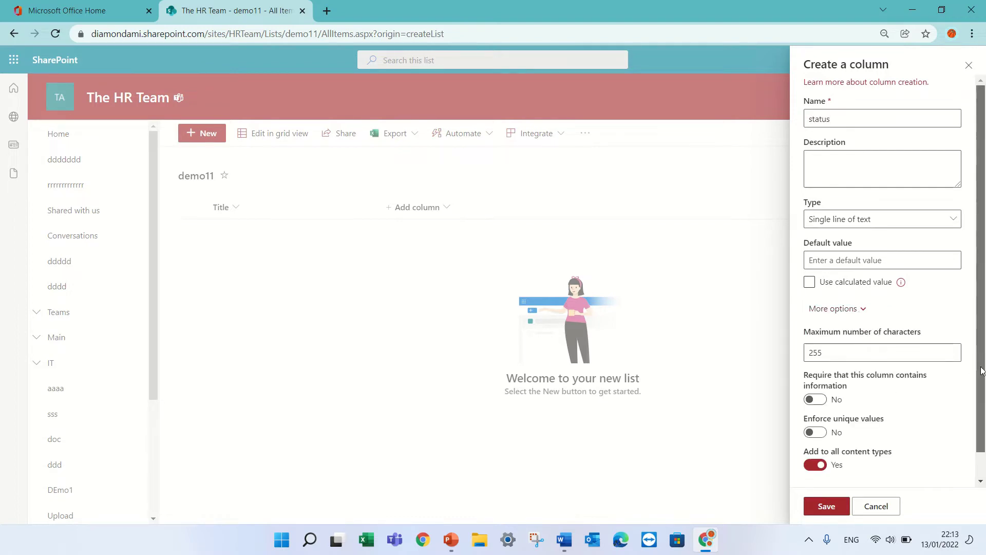
{"action": "scroll", "coordinate": [984, 402], "scroll_direction": "down", "scroll_amount": 1}
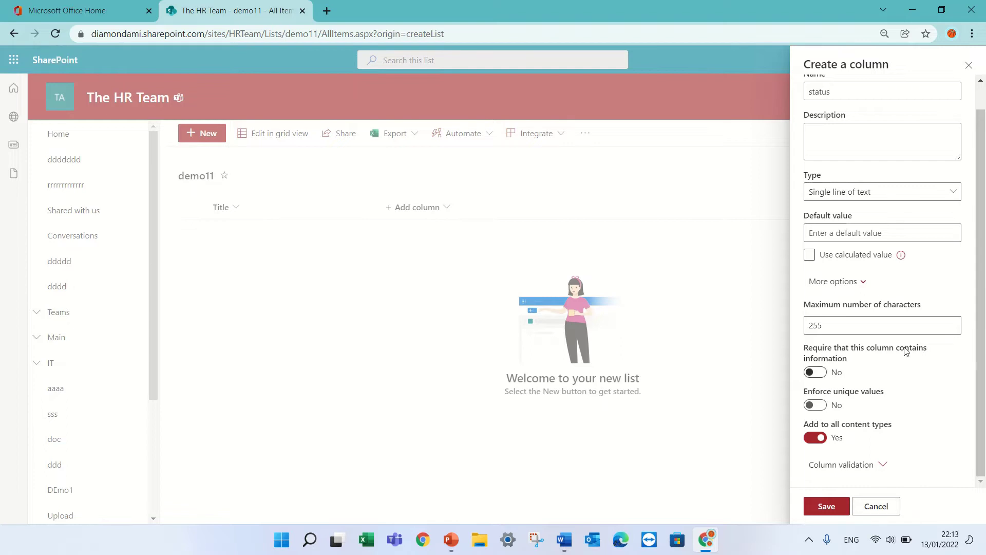
{"action": "left_click", "coordinate": [824, 507]}
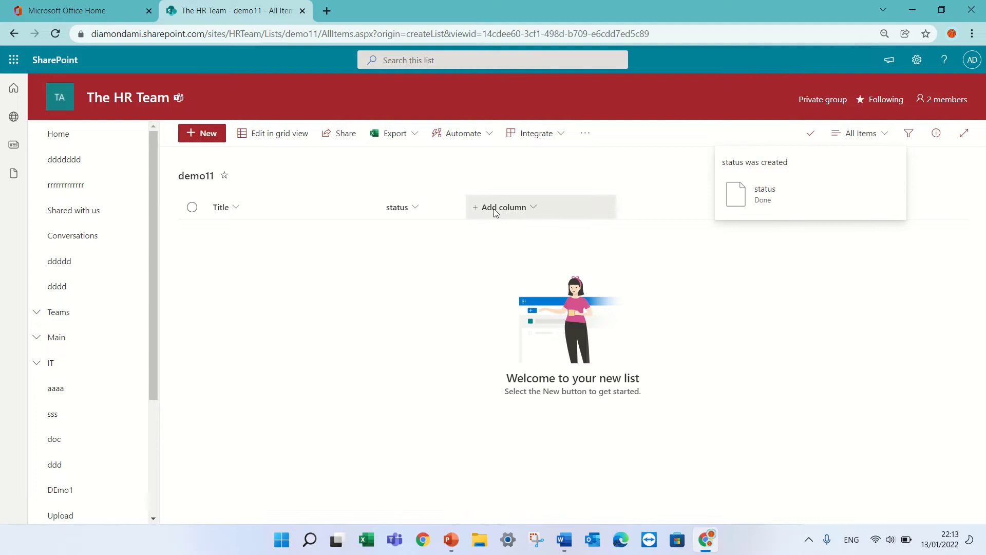
- Add a multiple lines of text column desc with Append changes to existing text enabled
{"action": "left_click", "coordinate": [496, 210]}
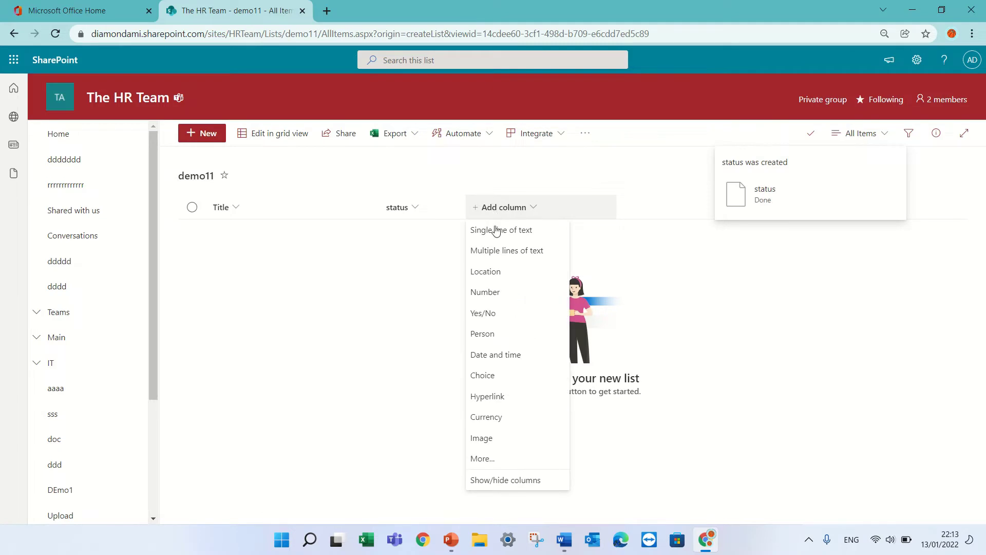
{"action": "left_click", "coordinate": [498, 256]}
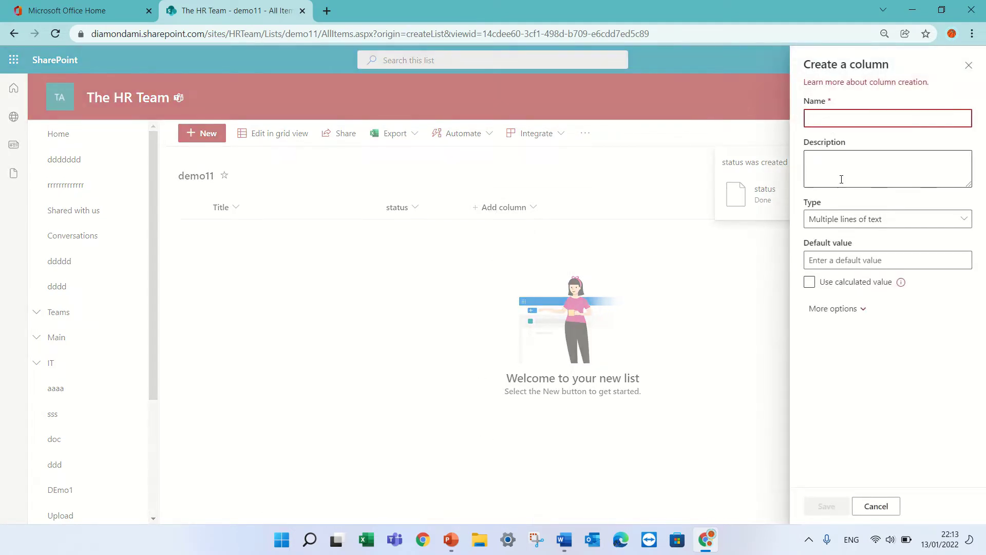
{"action": "type", "text": "desc"}
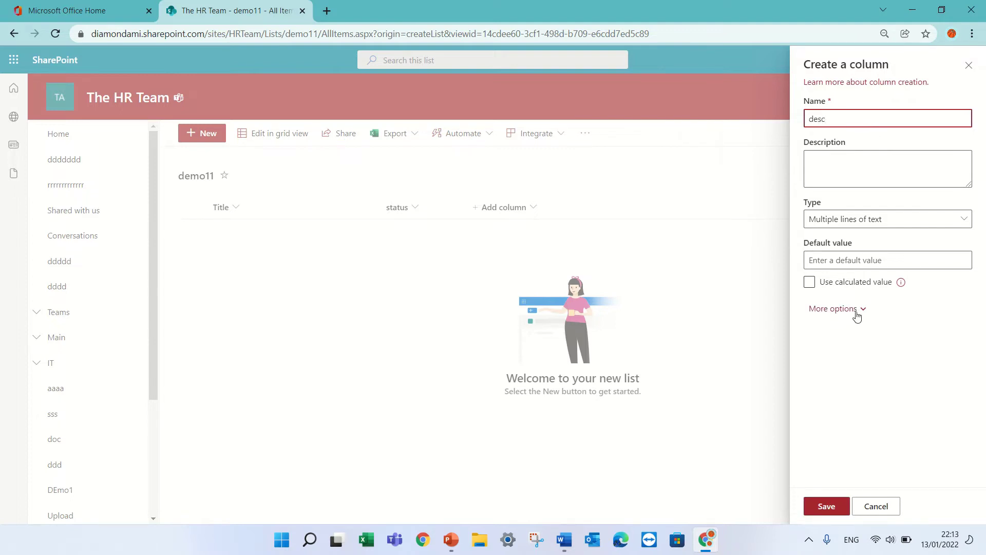
{"action": "left_click", "coordinate": [854, 312]}
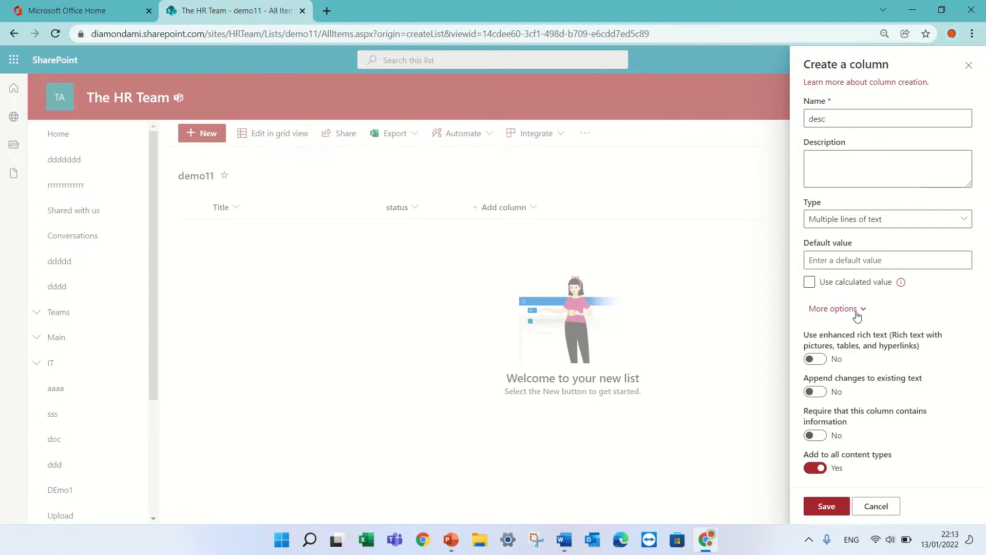
{"action": "left_click", "coordinate": [822, 393]}
{"action": "left_click", "coordinate": [830, 508]}
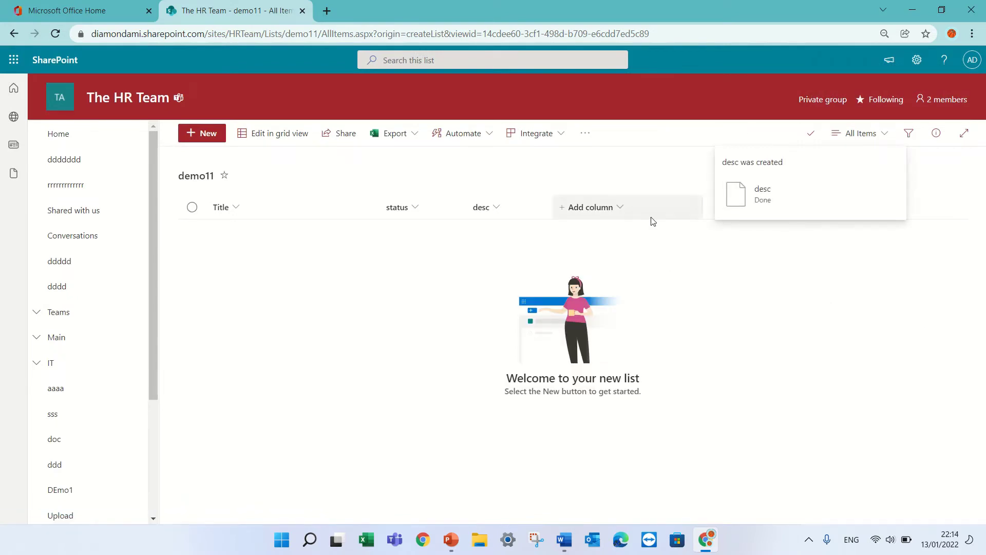
- Add a new item titled test with status test and desc test1
{"action": "left_click", "coordinate": [215, 137]}
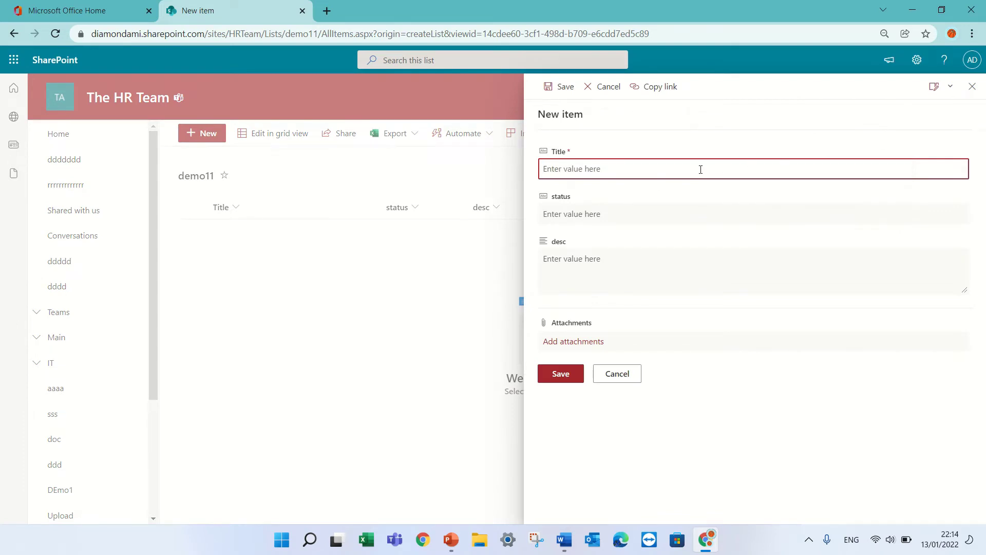
{"action": "type", "text": "sdkjf"}
{"action": "key", "text": "BackSpace"}
{"action": "key", "text": "BackSpace"}
{"action": "key", "text": "BackSpace"}
{"action": "type", "text": "test"}
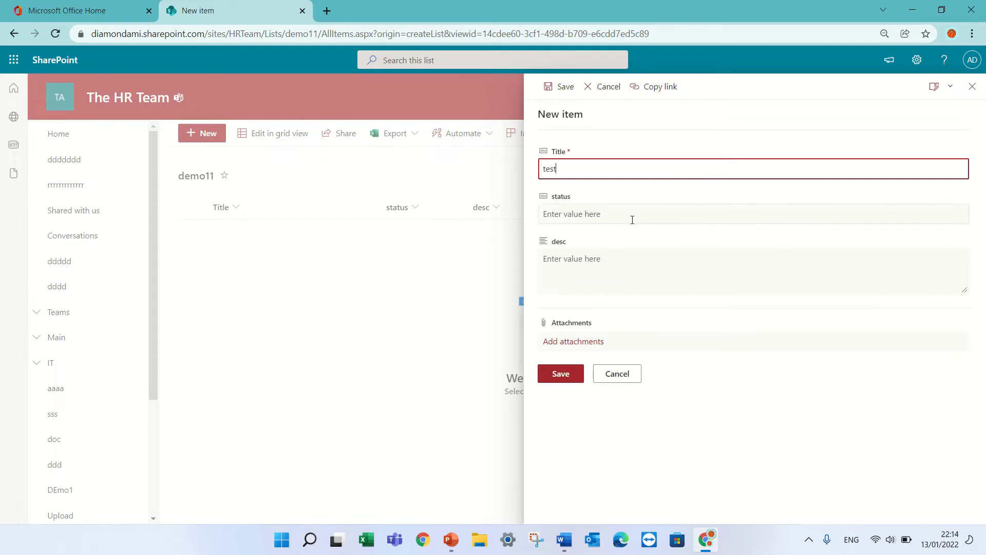
{"action": "left_click", "coordinate": [632, 218]}
{"action": "type", "text": "test"}
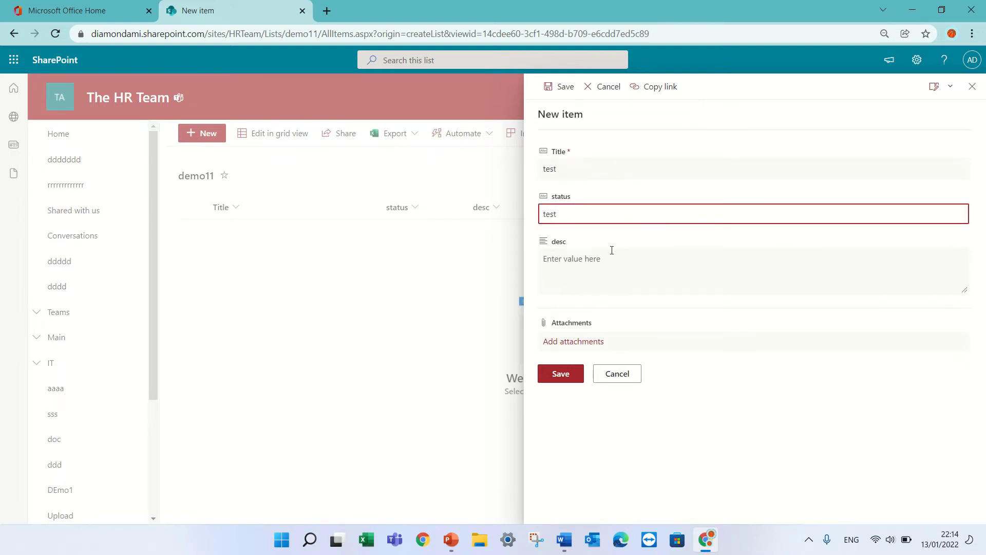
{"action": "left_click", "coordinate": [597, 266]}
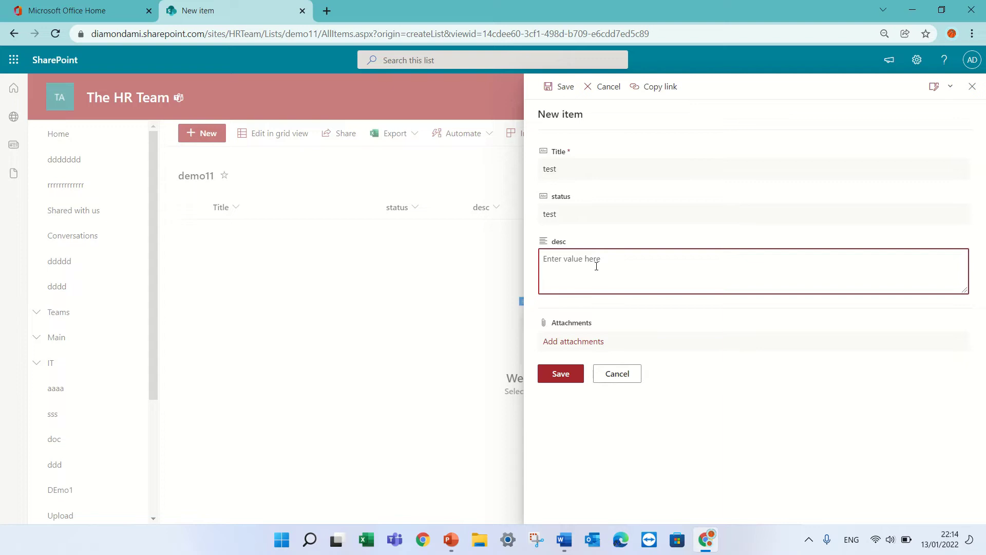
{"action": "type", "text": "test1"}
{"action": "left_click", "coordinate": [560, 374]}
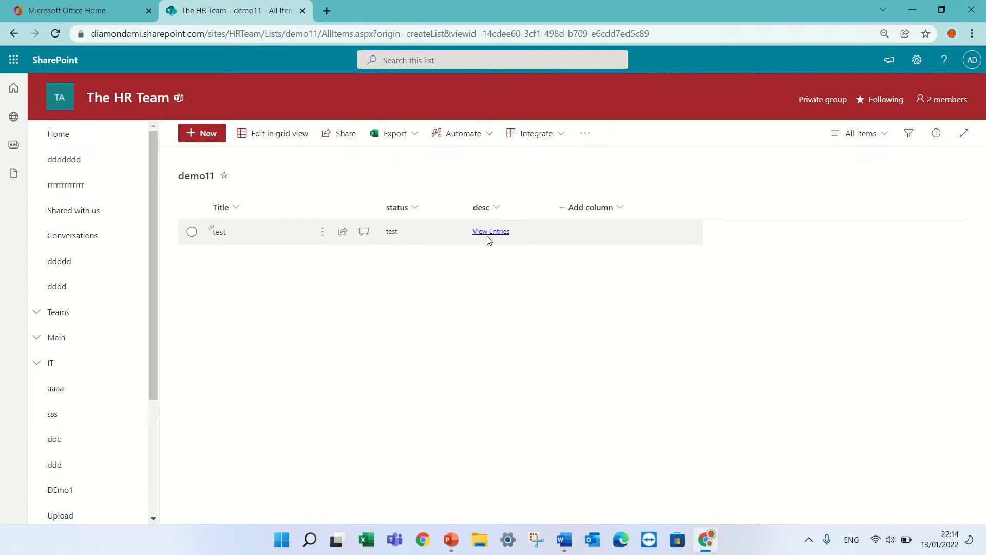
- Append a hello desc entry to the test item, then return to demo11
{"action": "left_click", "coordinate": [497, 235]}
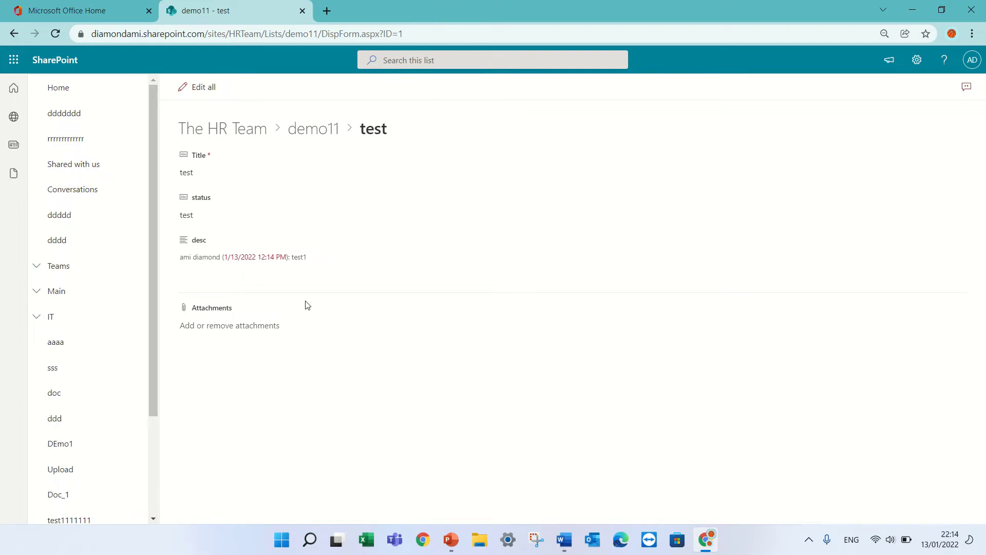
{"action": "left_click", "coordinate": [198, 89]}
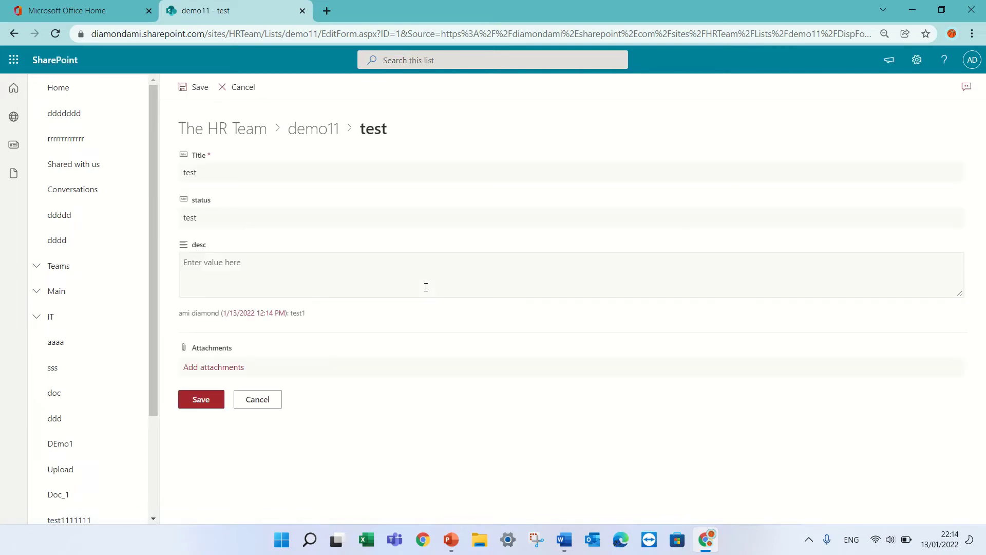
{"action": "left_click", "coordinate": [304, 262]}
{"action": "type", "text": "hello"}
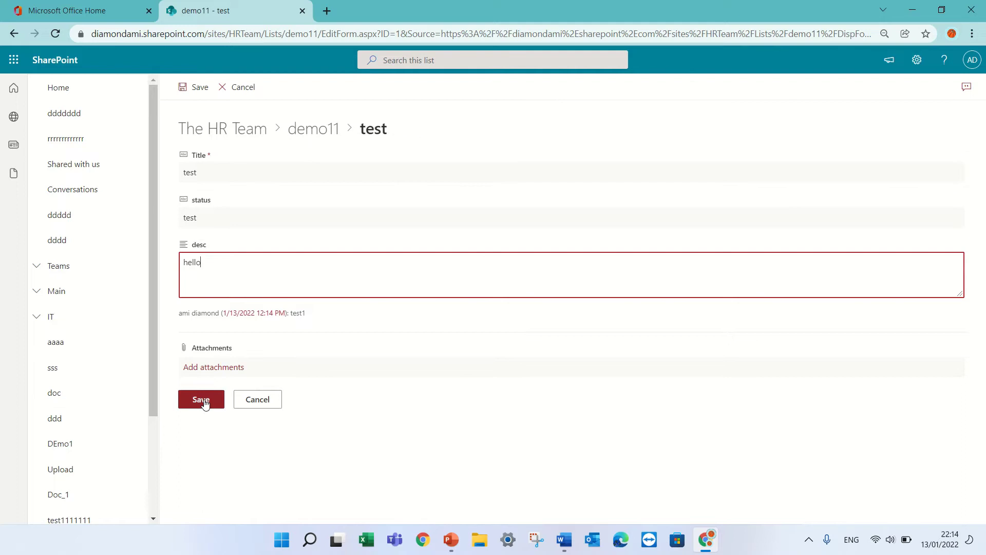
{"action": "left_click", "coordinate": [204, 402]}
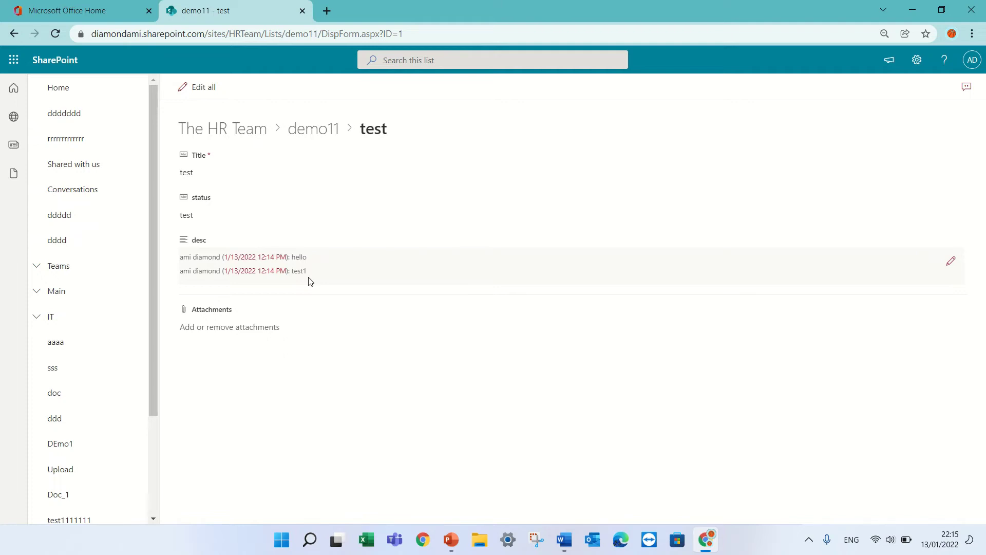
{"action": "left_click", "coordinate": [313, 138]}
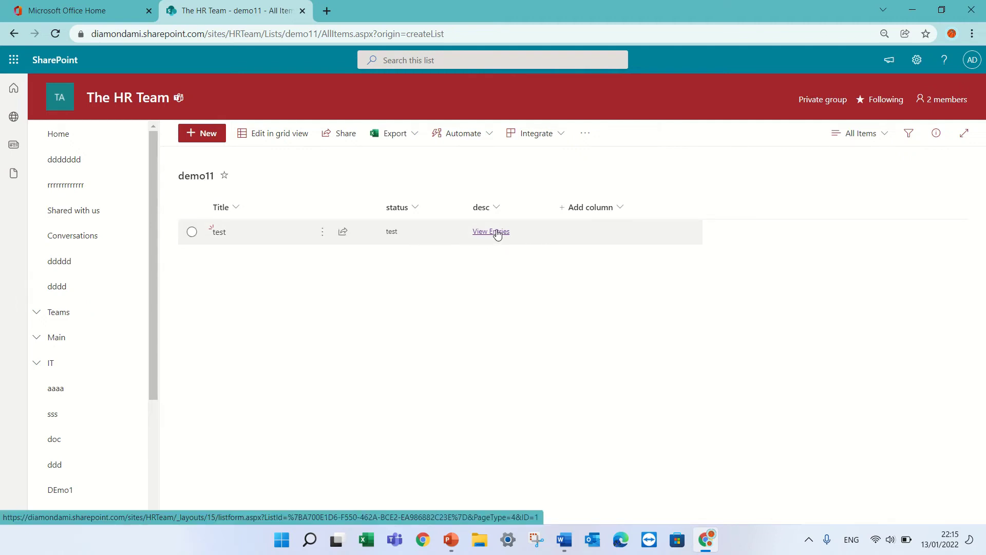
- Open the test item's edit form from its classic Version 2.0 display page
{"action": "left_click", "coordinate": [497, 232]}
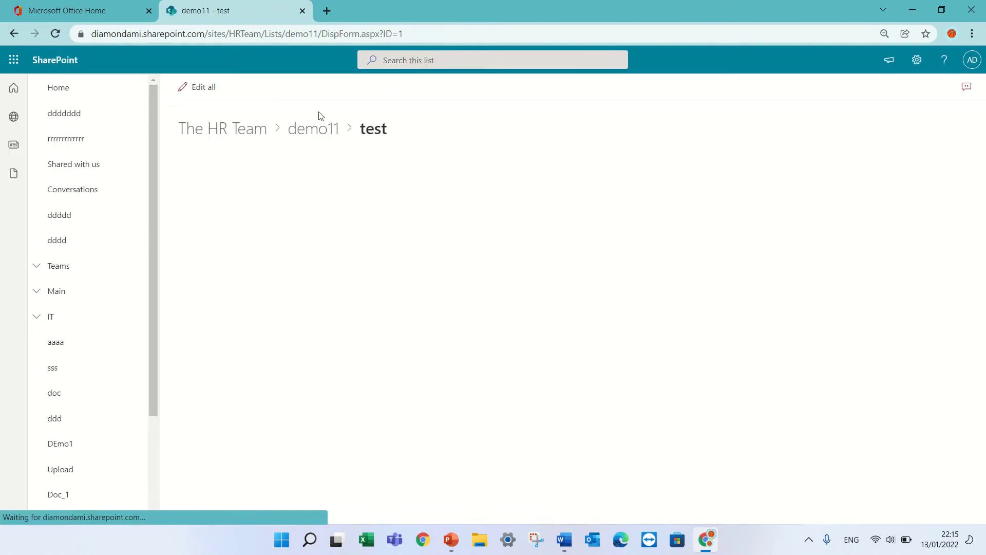
{"action": "mouse_move", "coordinate": [232, 4]}
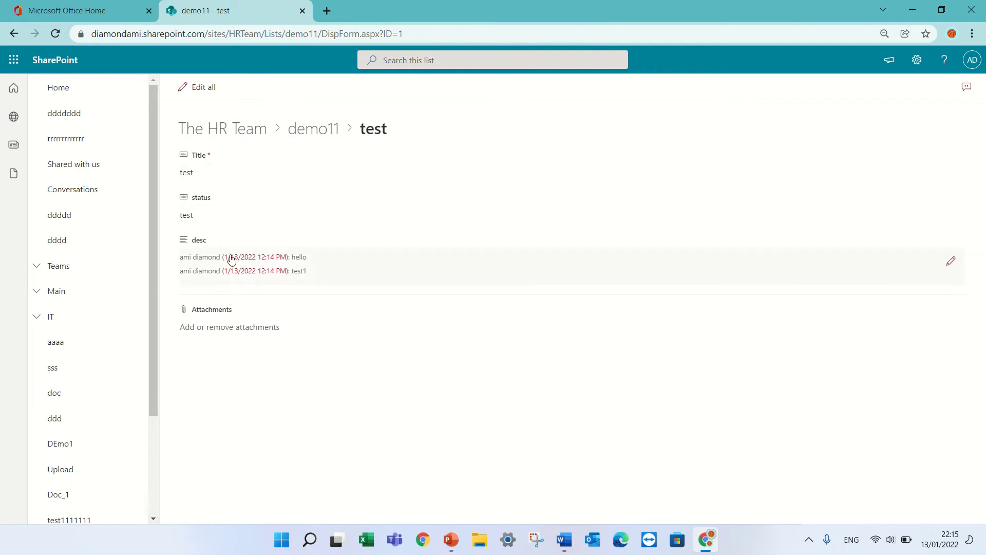
{"action": "left_click", "coordinate": [249, 260]}
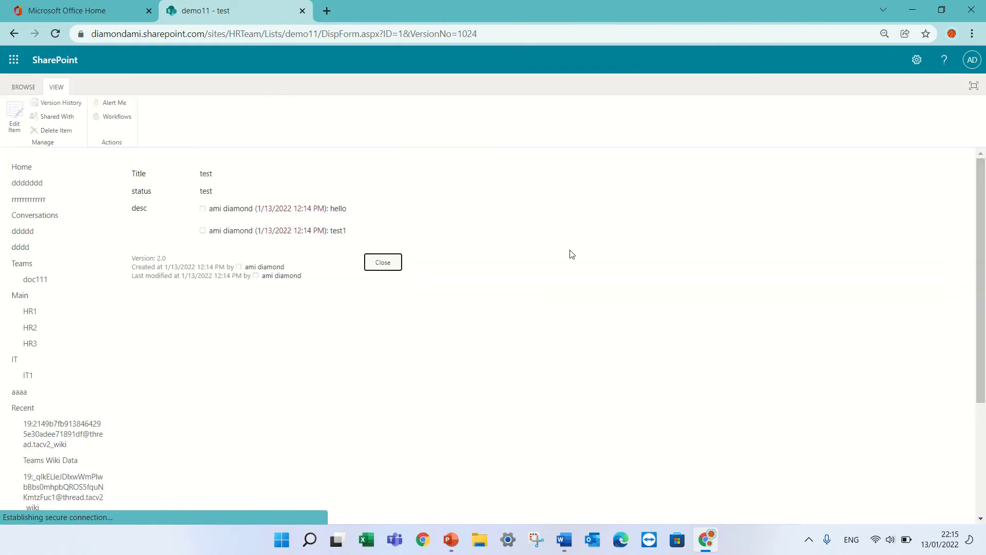
{"action": "left_click", "coordinate": [15, 115]}
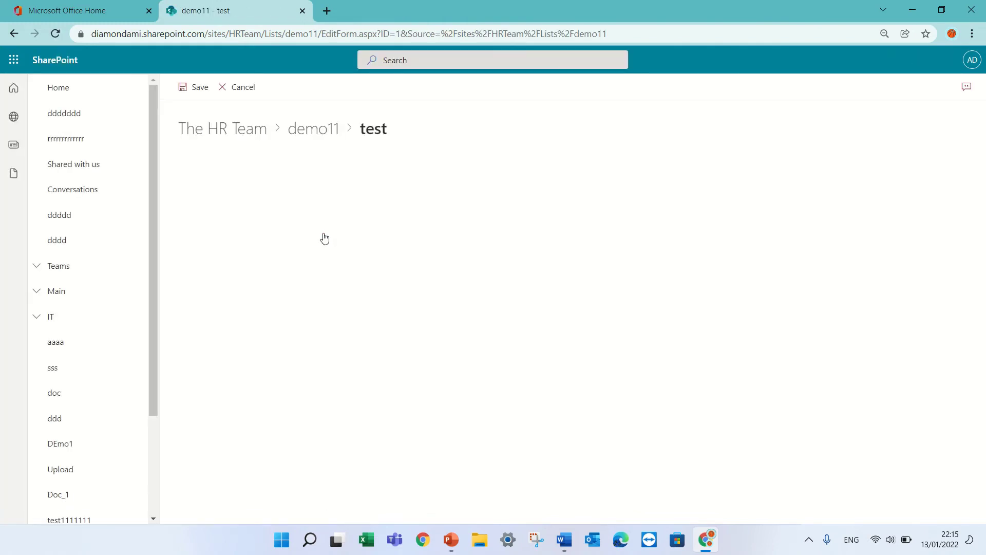
- Paste the locomotives paragraph as a new desc entry, save, and return to demo11
{"action": "left_click", "coordinate": [307, 260]}
{"action": "type", "text": "Our future-ready locomotives allow you to operate economically while reducing environmental impact and conserving resources. Whether you are seeking flexibility or require powerful locomotives for the heaviest transport tasks, we offer you individualized solutions that can be precisely tailored to your requirement profiles."}
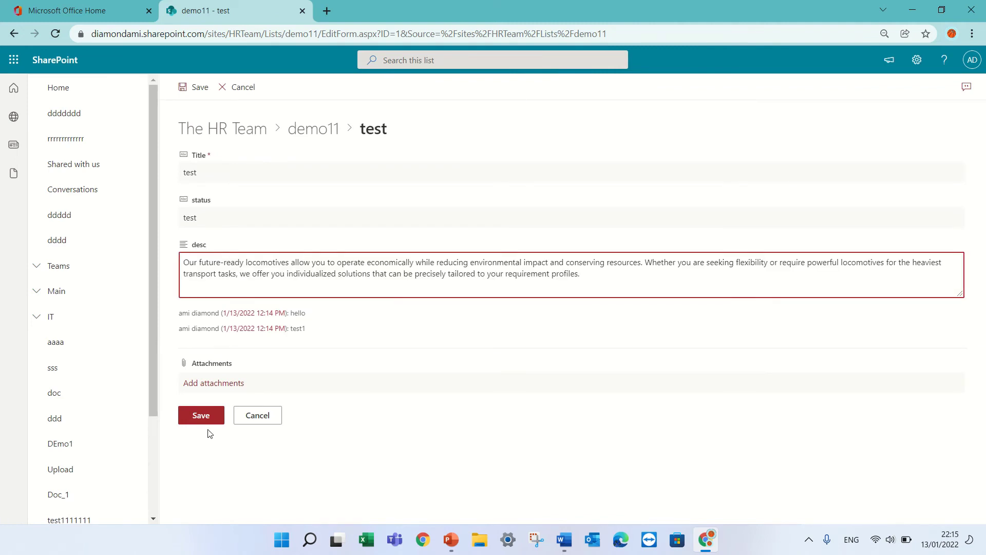
{"action": "left_click", "coordinate": [203, 416]}
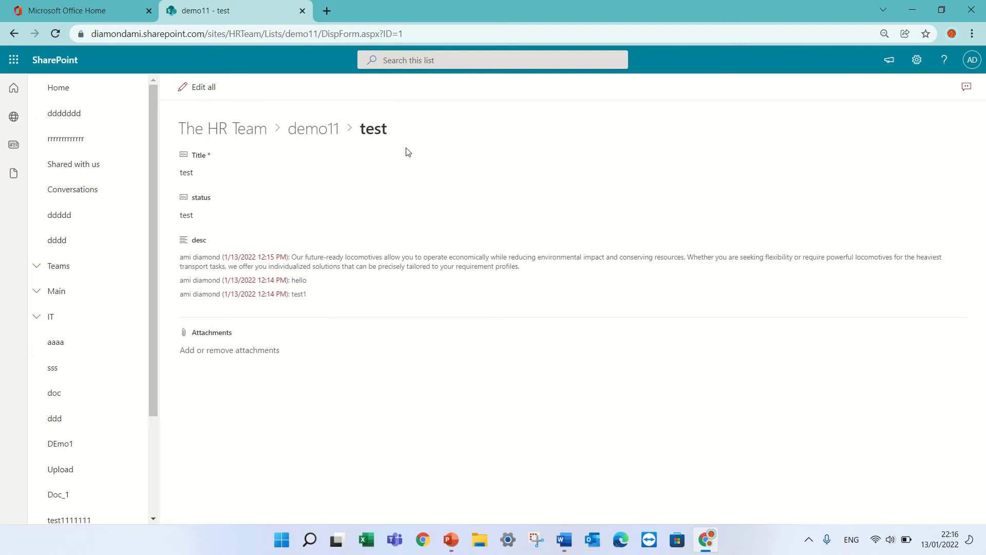
{"action": "left_click", "coordinate": [315, 130]}
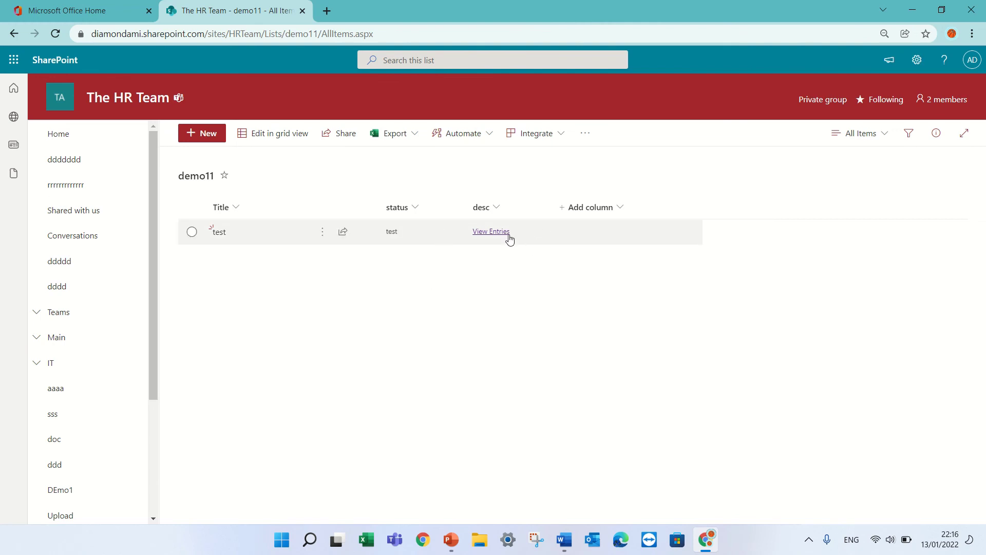
{"action": "left_click", "coordinate": [323, 233]}
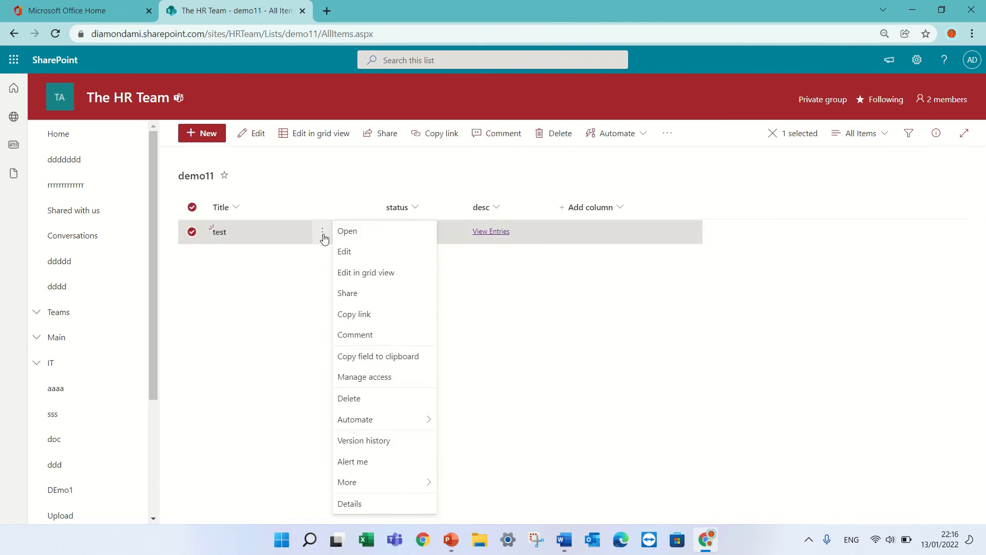
{"action": "left_click", "coordinate": [394, 445]}
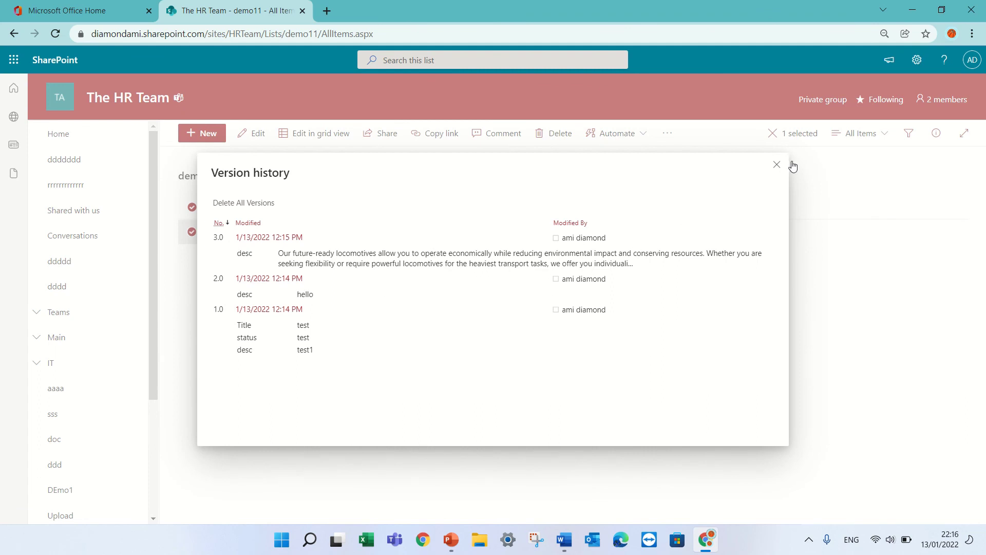
{"action": "left_click", "coordinate": [776, 166]}
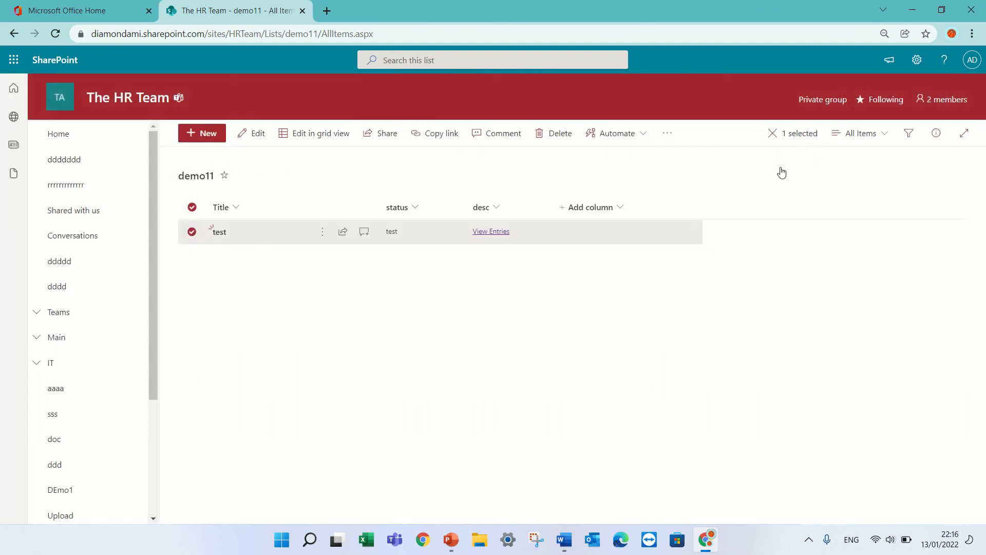
{"action": "left_click", "coordinate": [498, 236]}
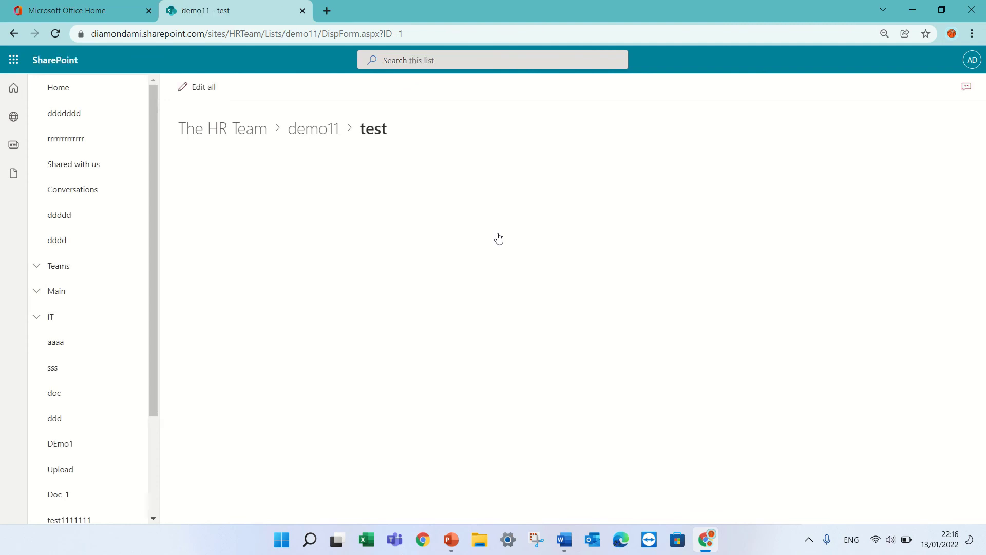
{"action": "left_click", "coordinate": [311, 130]}
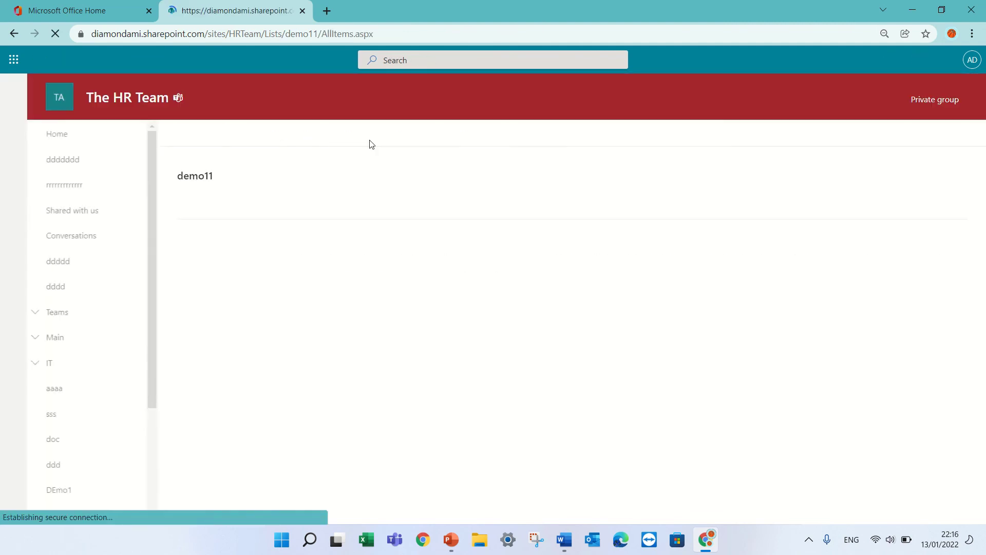